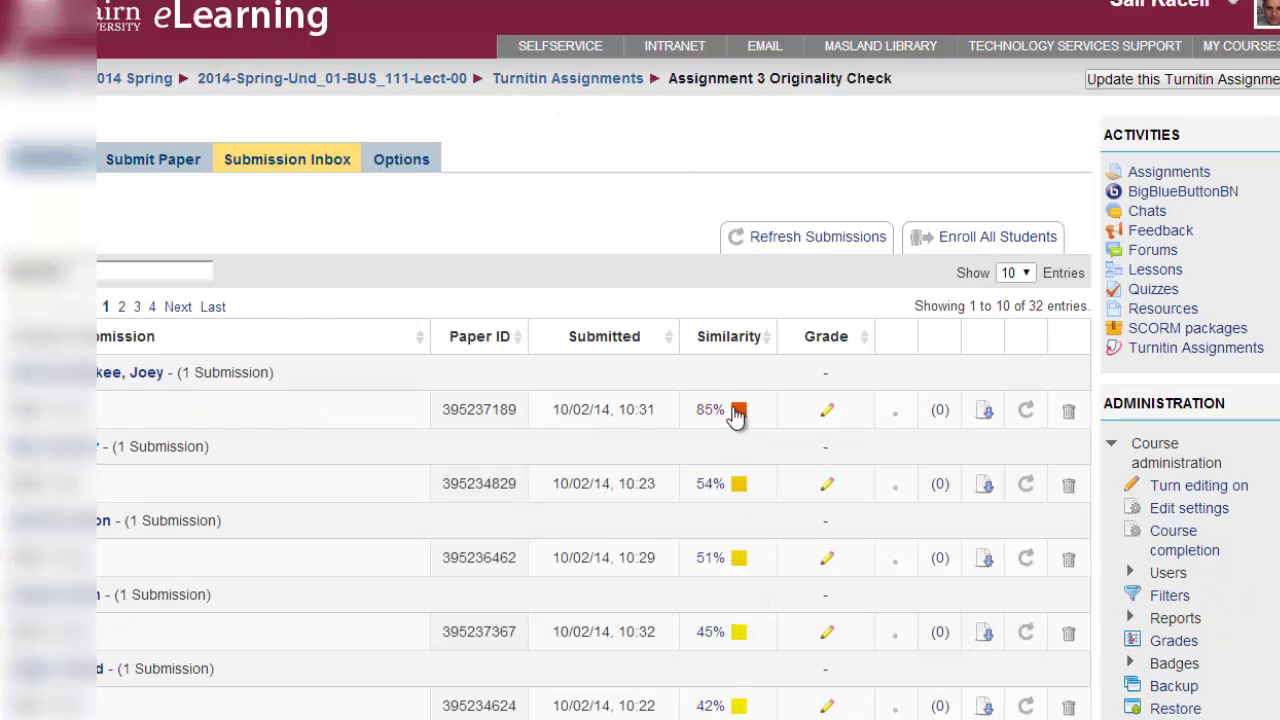
Step: Open the originality report of the 85% submission in Assignment 3 Originality Check and examine the highlighted matches throughout the paper
{"action": "scroll", "coordinate": [725, 425], "scroll_direction": "down", "scroll_amount": 2}
{"action": "scroll", "coordinate": [719, 431], "scroll_direction": "up", "scroll_amount": 2}
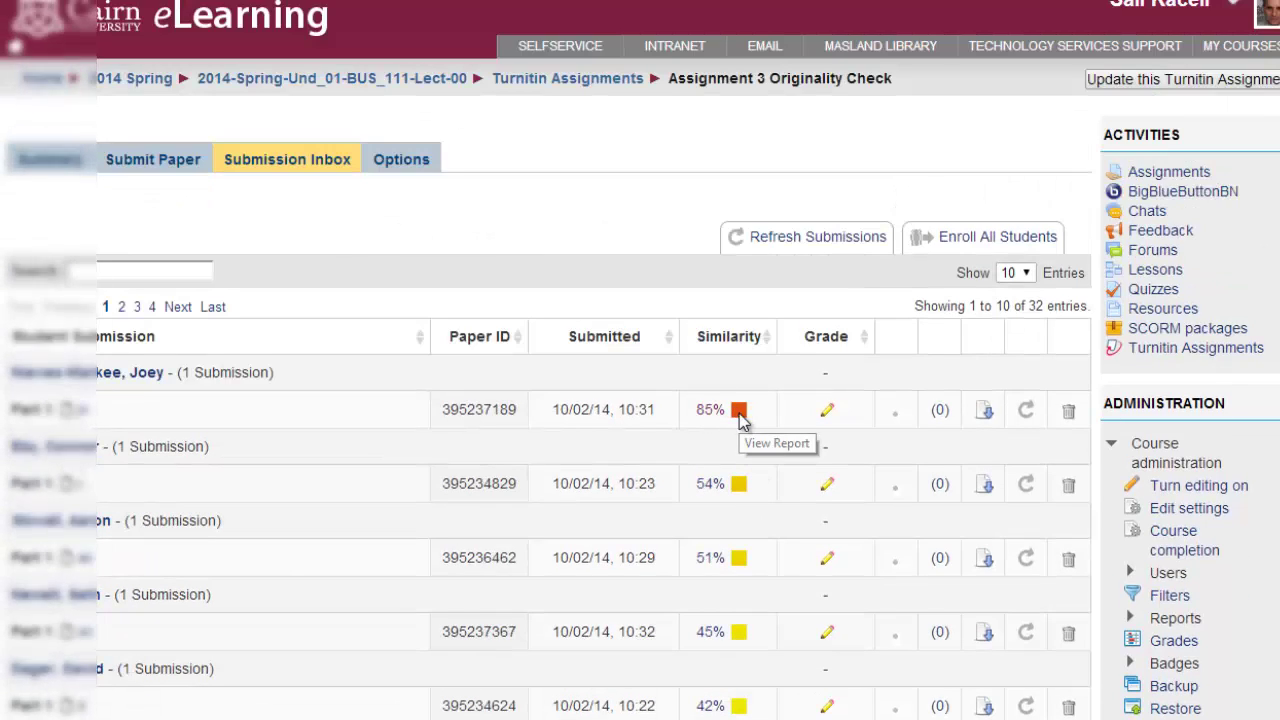
{"action": "left_click", "coordinate": [740, 418]}
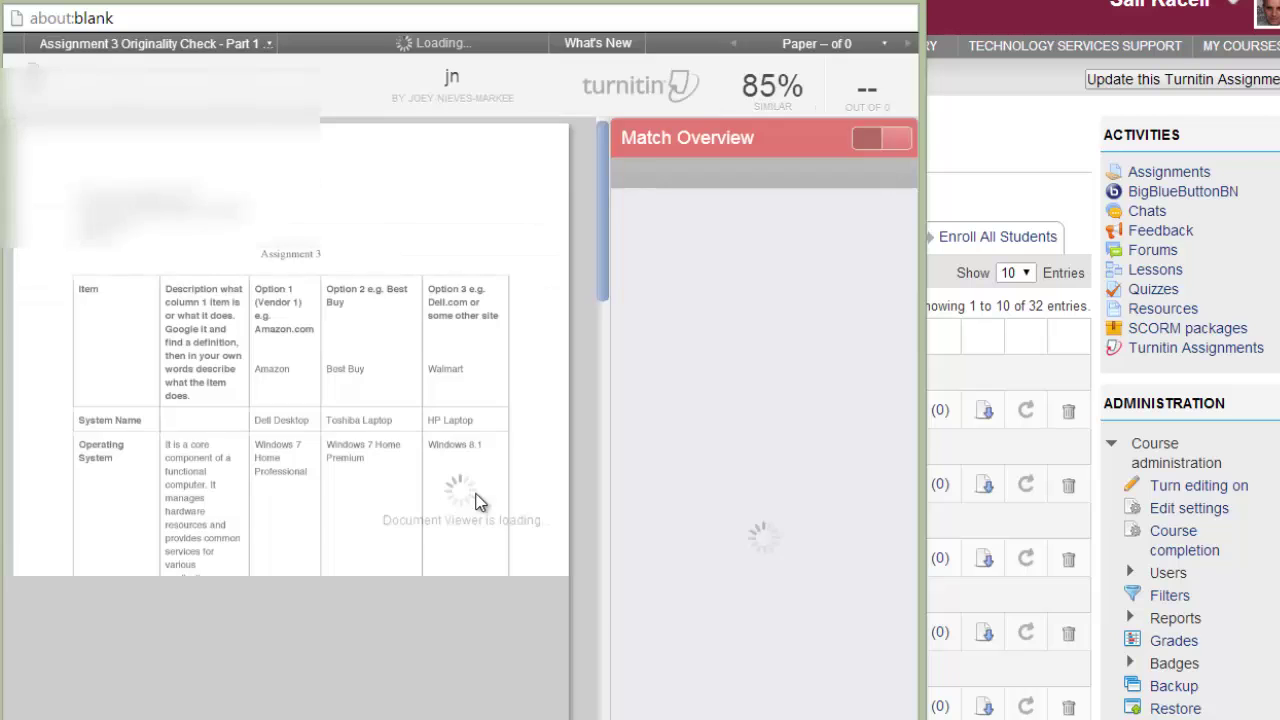
{"action": "scroll", "coordinate": [330, 456], "scroll_direction": "down", "scroll_amount": 2}
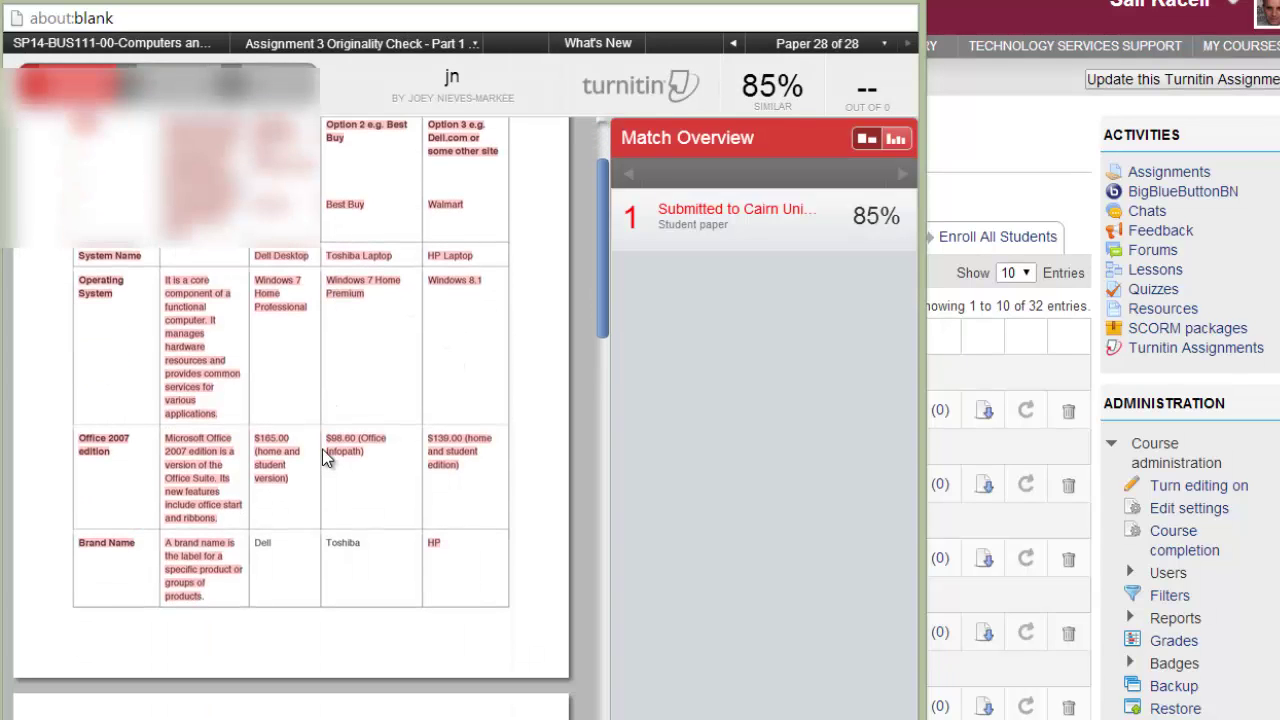
{"action": "scroll", "coordinate": [306, 485], "scroll_direction": "down", "scroll_amount": 2}
{"action": "scroll", "coordinate": [305, 484], "scroll_direction": "down", "scroll_amount": 8}
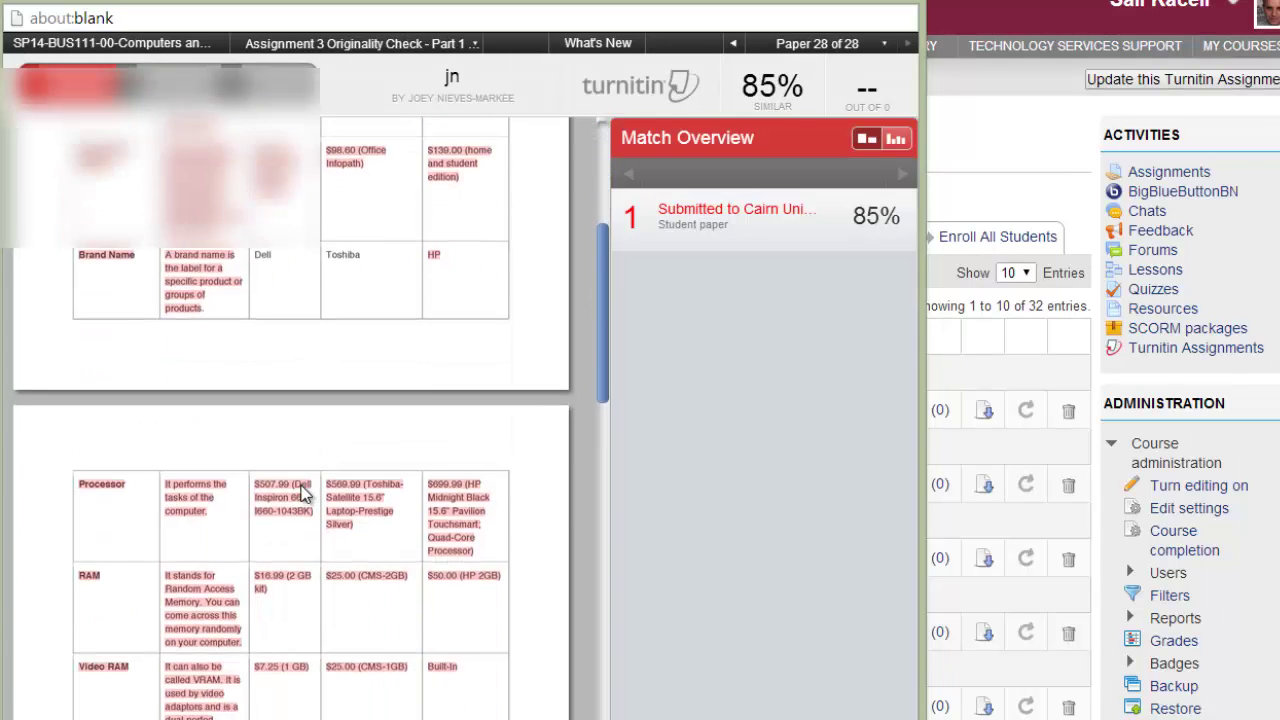
{"action": "scroll", "coordinate": [300, 495], "scroll_direction": "down", "scroll_amount": 5}
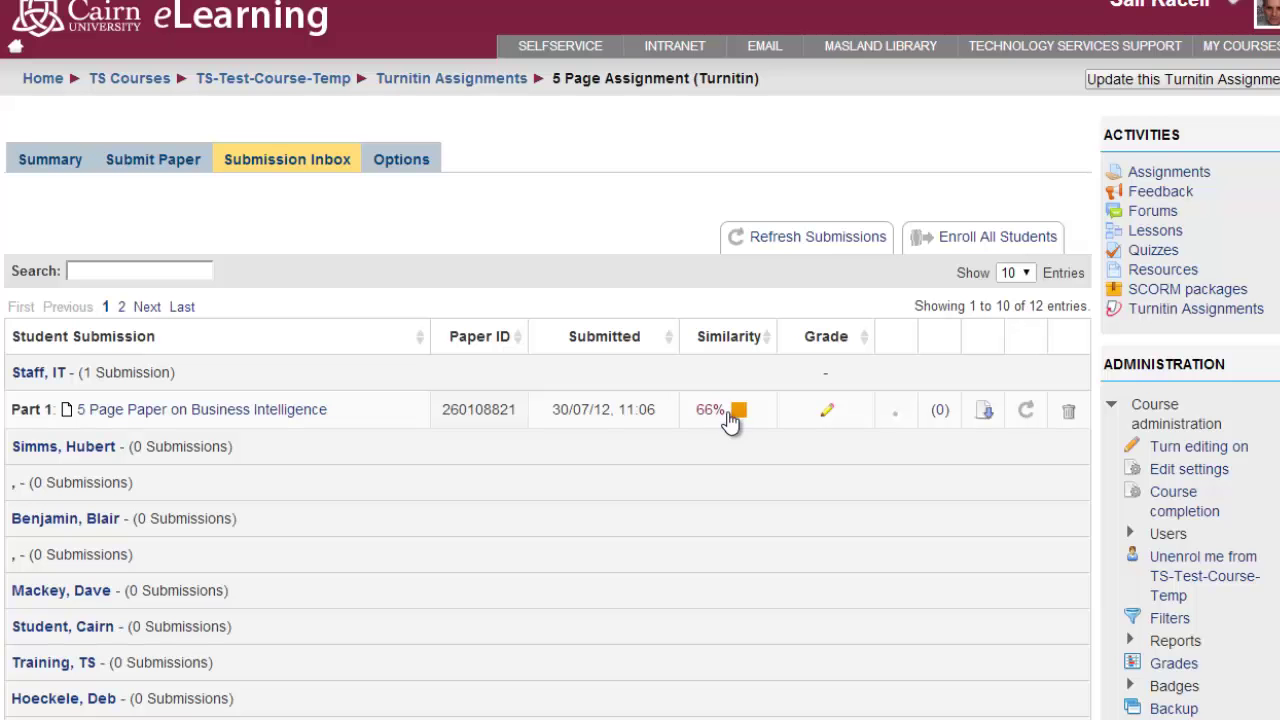
Step: Open the originality report for "5 Page Paper on Business Intelligence", dismiss the read-only notice and examine the matched passages
{"action": "left_click", "coordinate": [741, 421]}
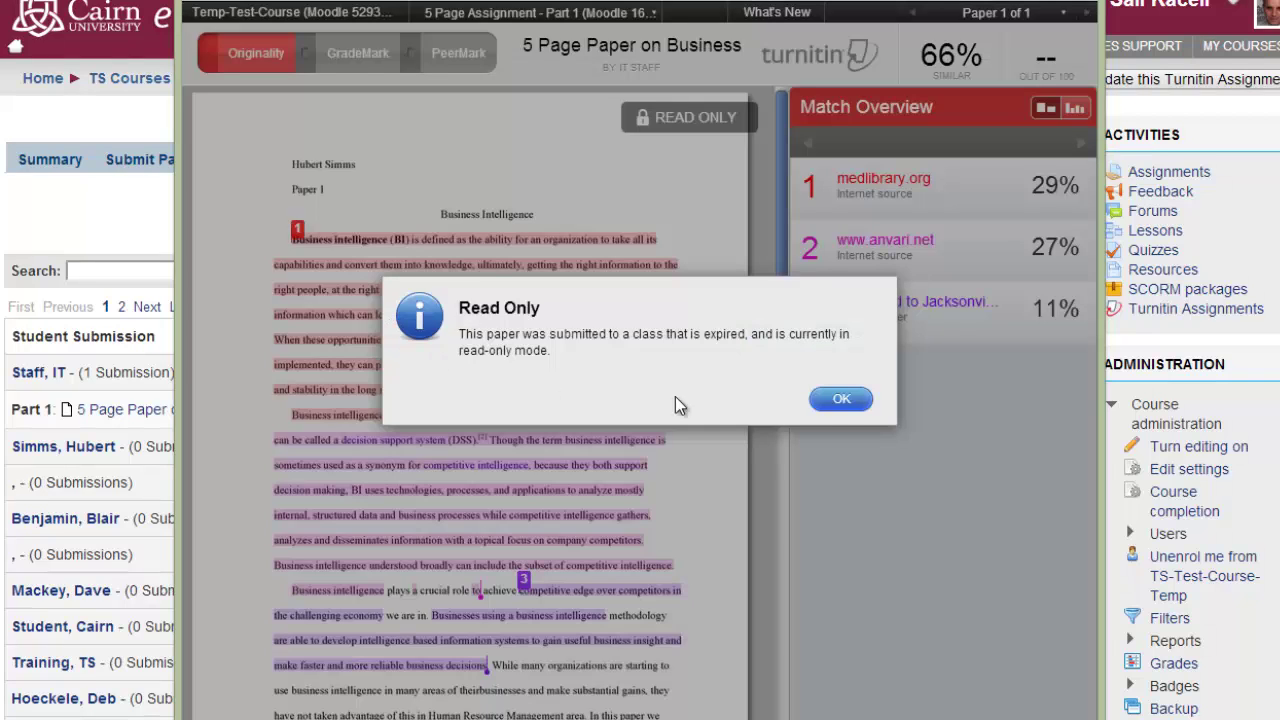
{"action": "left_click", "coordinate": [832, 400]}
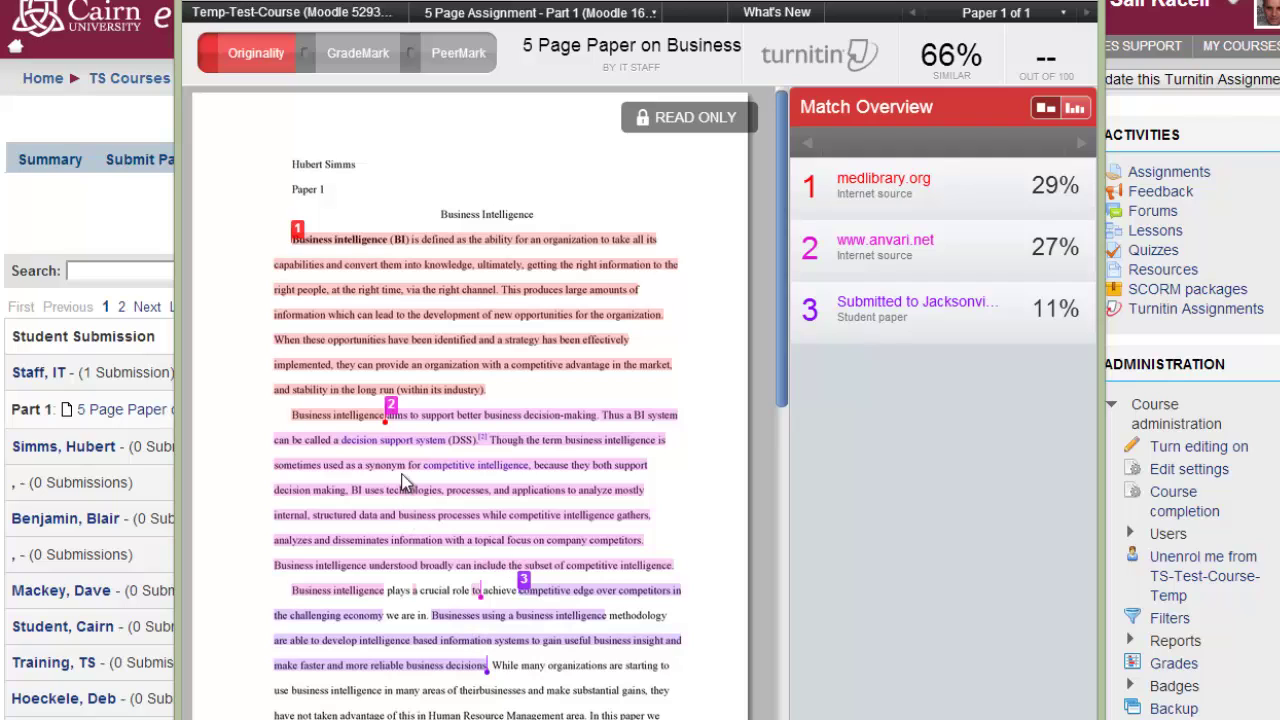
{"action": "left_click", "coordinate": [418, 289]}
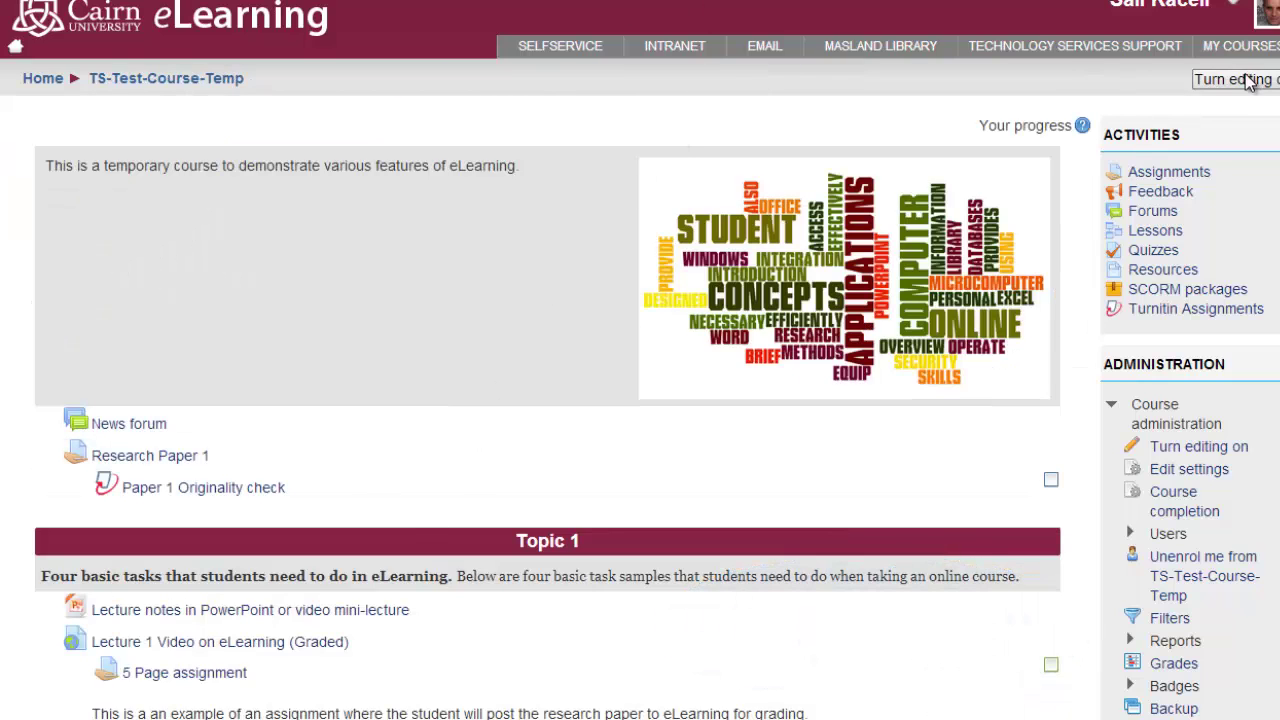
Step: Turn on editing for the TS-Test-Course-Temp course and start adding a Turnitin Assignment to Topic 1
{"action": "scroll", "coordinate": [707, 666], "scroll_direction": "down", "scroll_amount": 2}
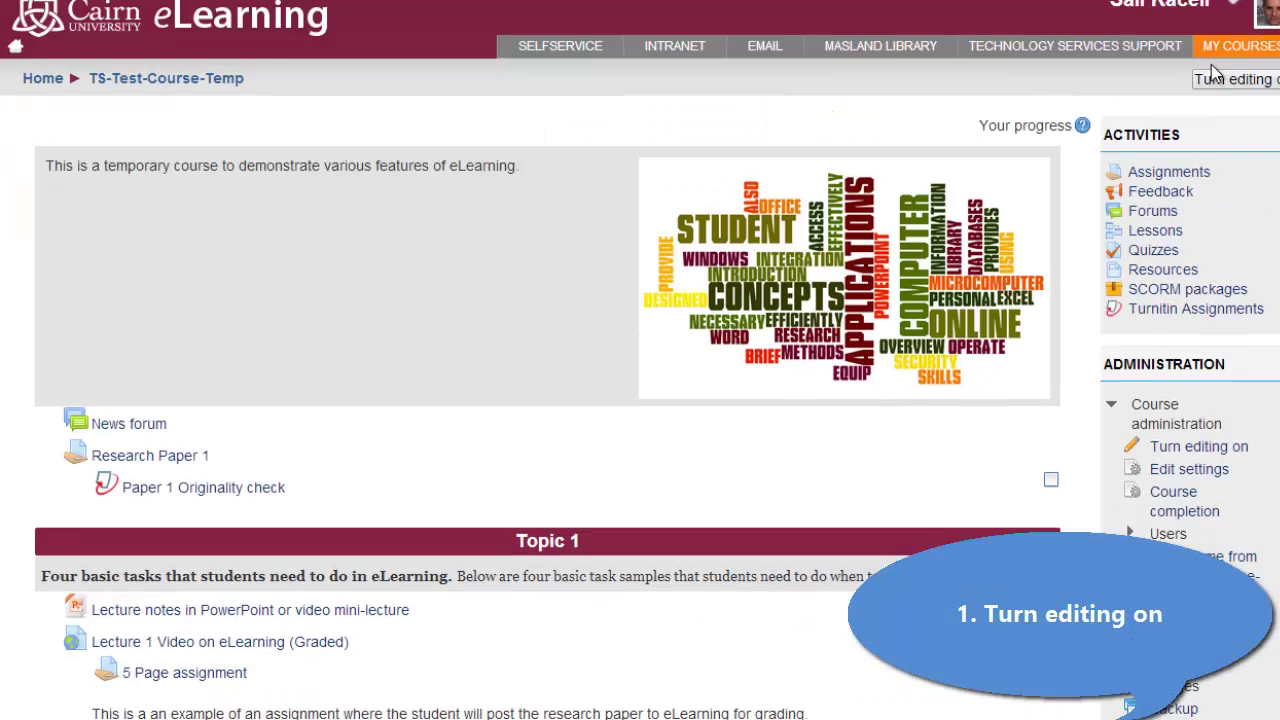
{"action": "left_click", "coordinate": [1224, 78]}
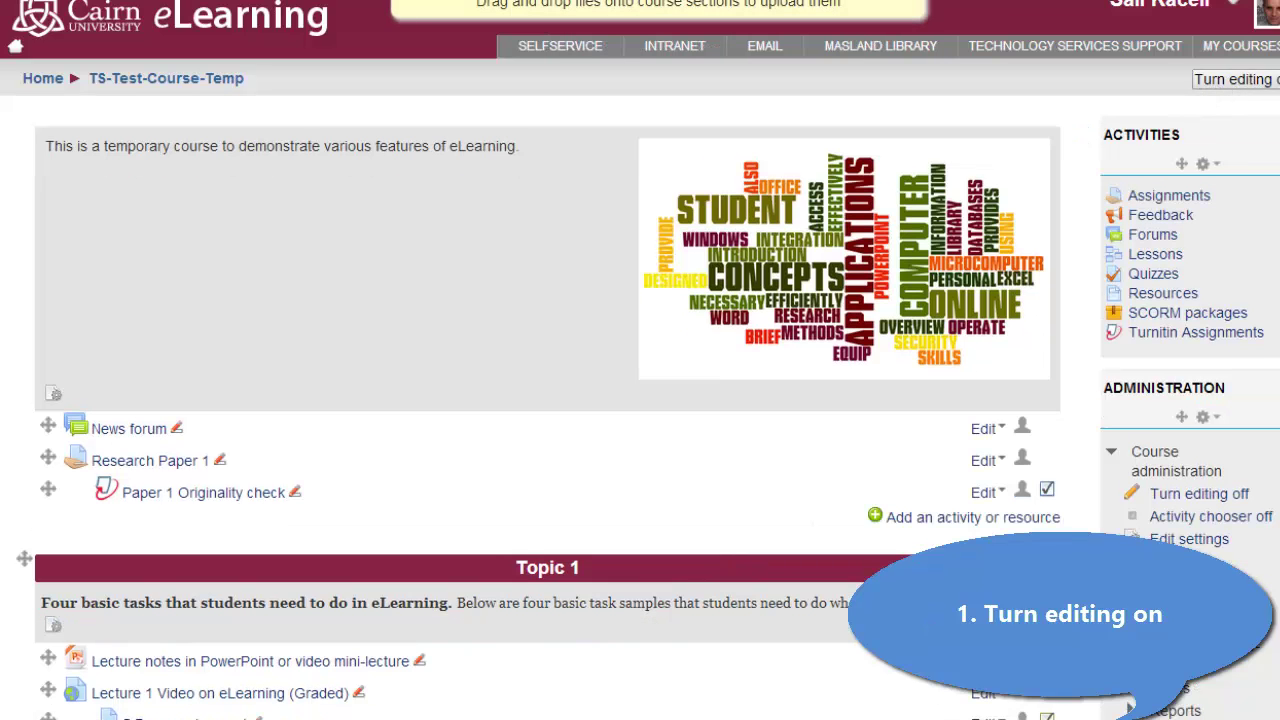
{"action": "scroll", "coordinate": [180, 705], "scroll_direction": "down", "scroll_amount": 1}
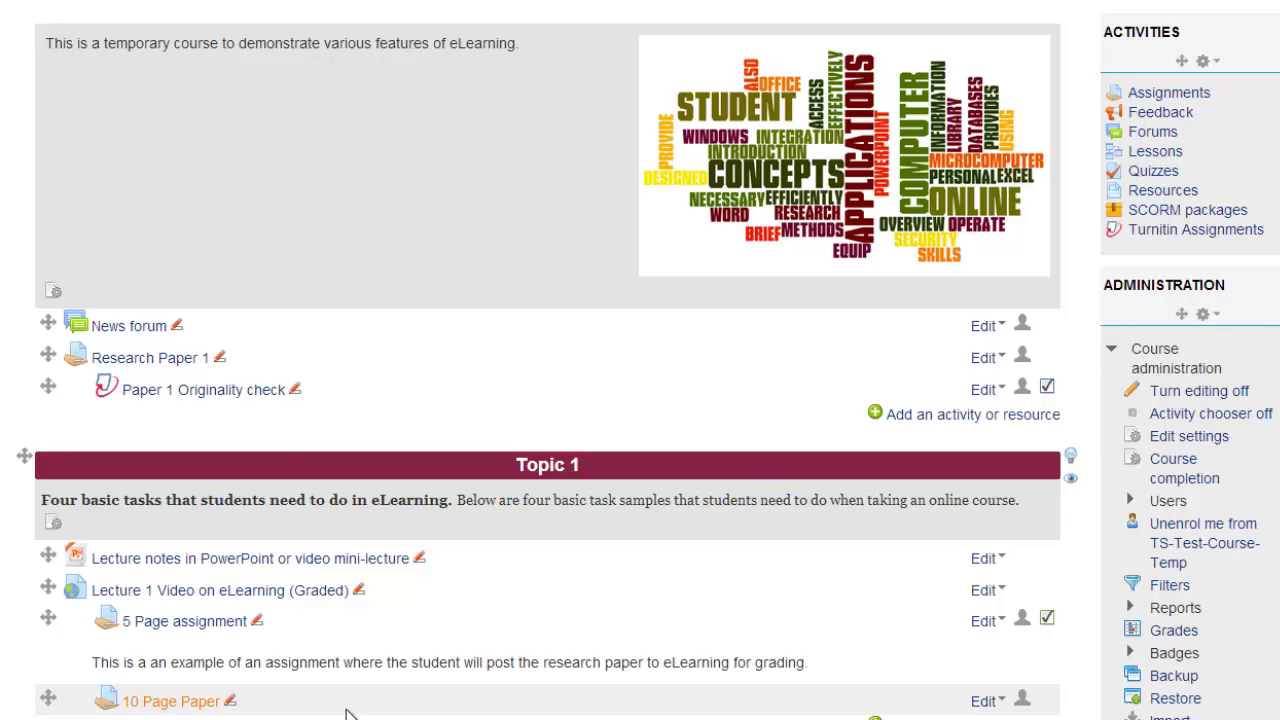
{"action": "scroll", "coordinate": [204, 618], "scroll_direction": "down", "scroll_amount": 1}
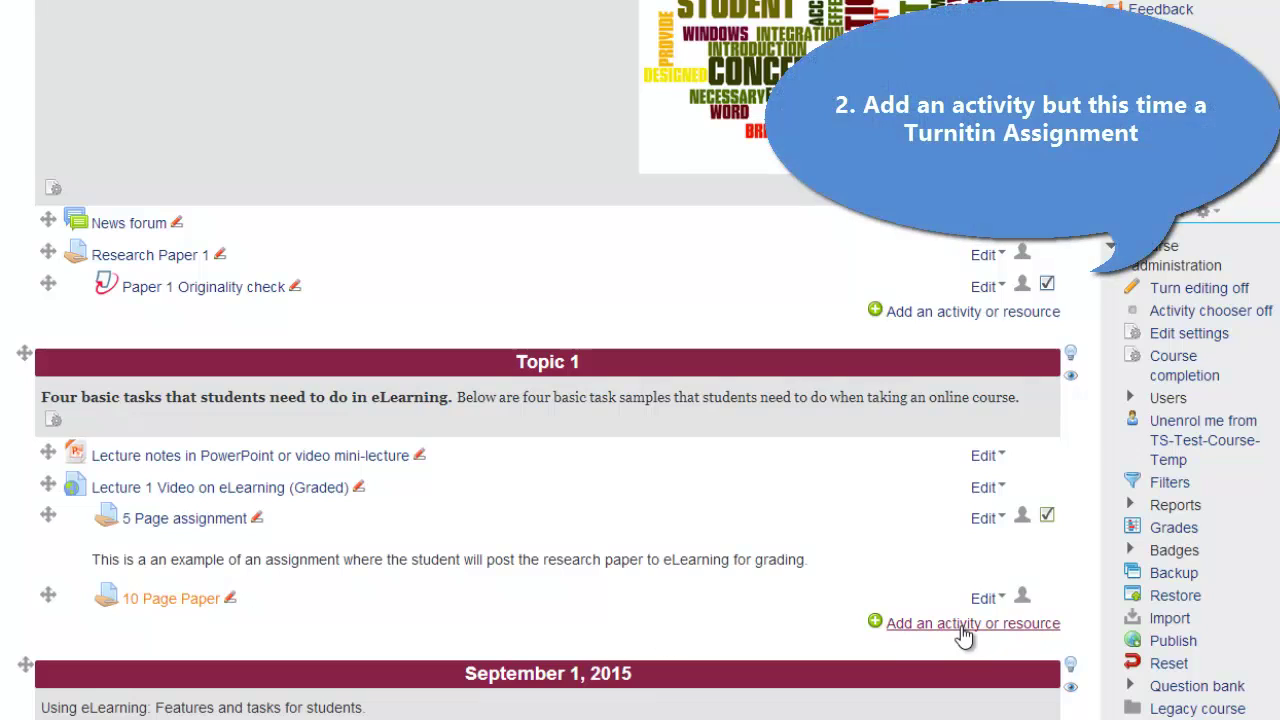
{"action": "left_click", "coordinate": [961, 624]}
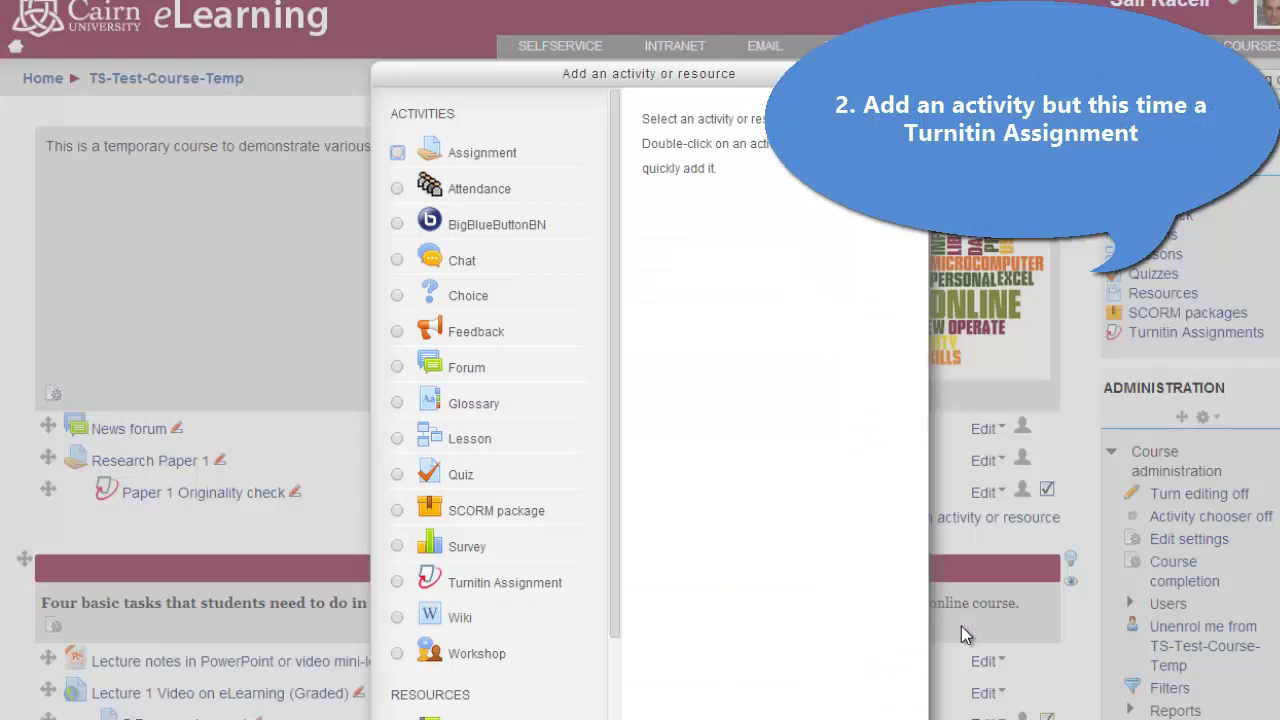
{"action": "left_click", "coordinate": [456, 585]}
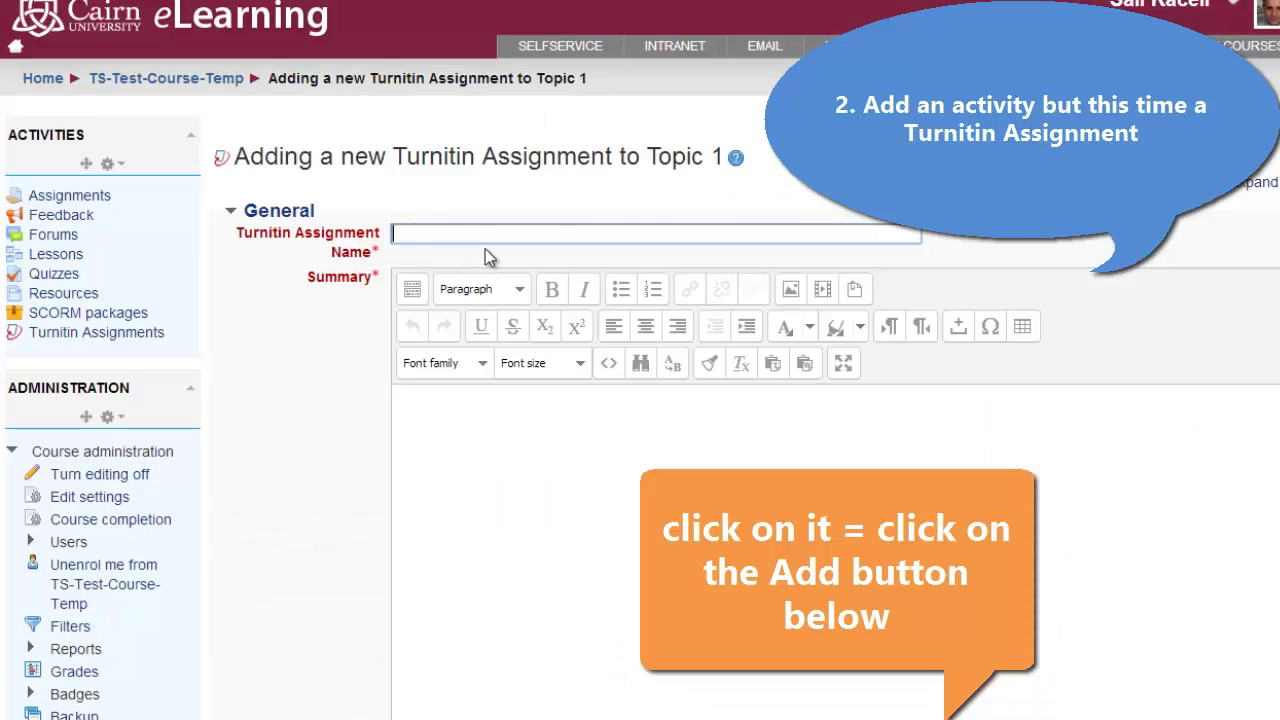
Step: Name the assignment "10 Page Paper Originality Check" and enter the summary "Please upload the research paper here to check it for originality."
{"action": "type", "text": "10 Page Paper Originality Check"}
{"action": "left_click", "coordinate": [433, 451]}
{"action": "type", "text": "Please upload the research paper here to check it for originality."}
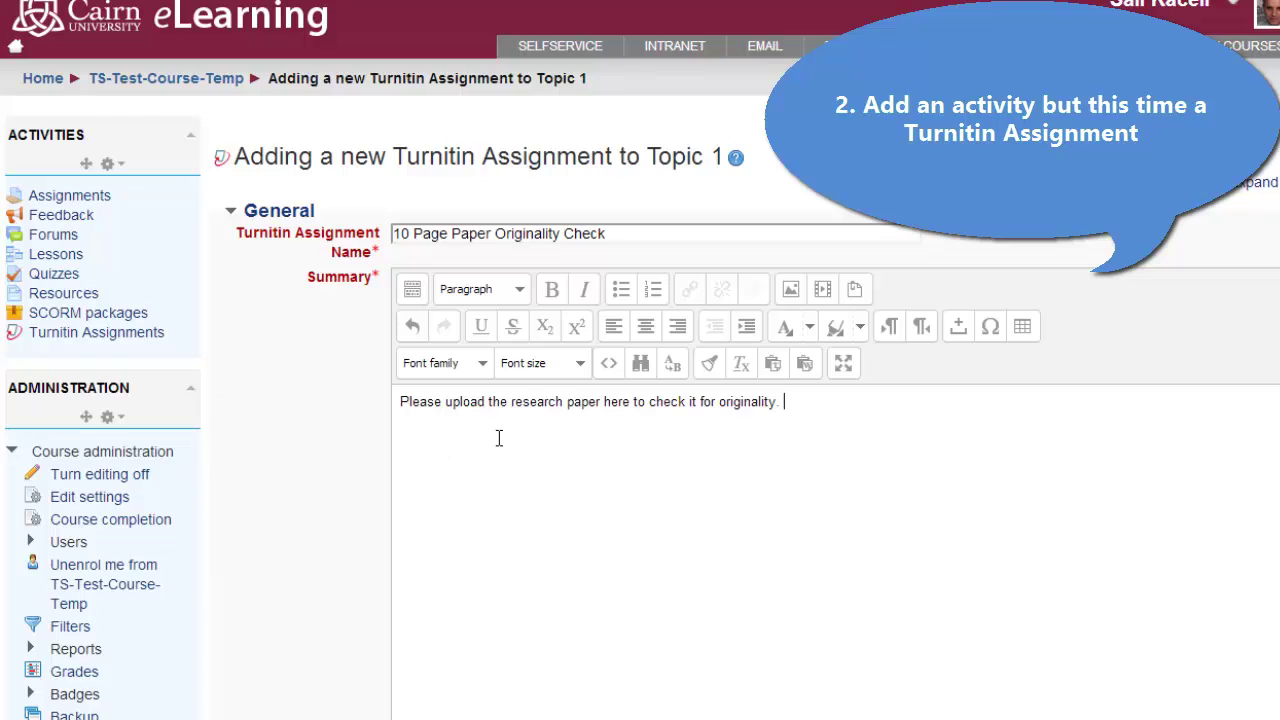
{"action": "left_click", "coordinate": [496, 440]}
Step: Set the Turnitin assignment's grade to "No grade" and save it to the course
{"action": "scroll", "coordinate": [675, 509], "scroll_direction": "down", "scroll_amount": 3}
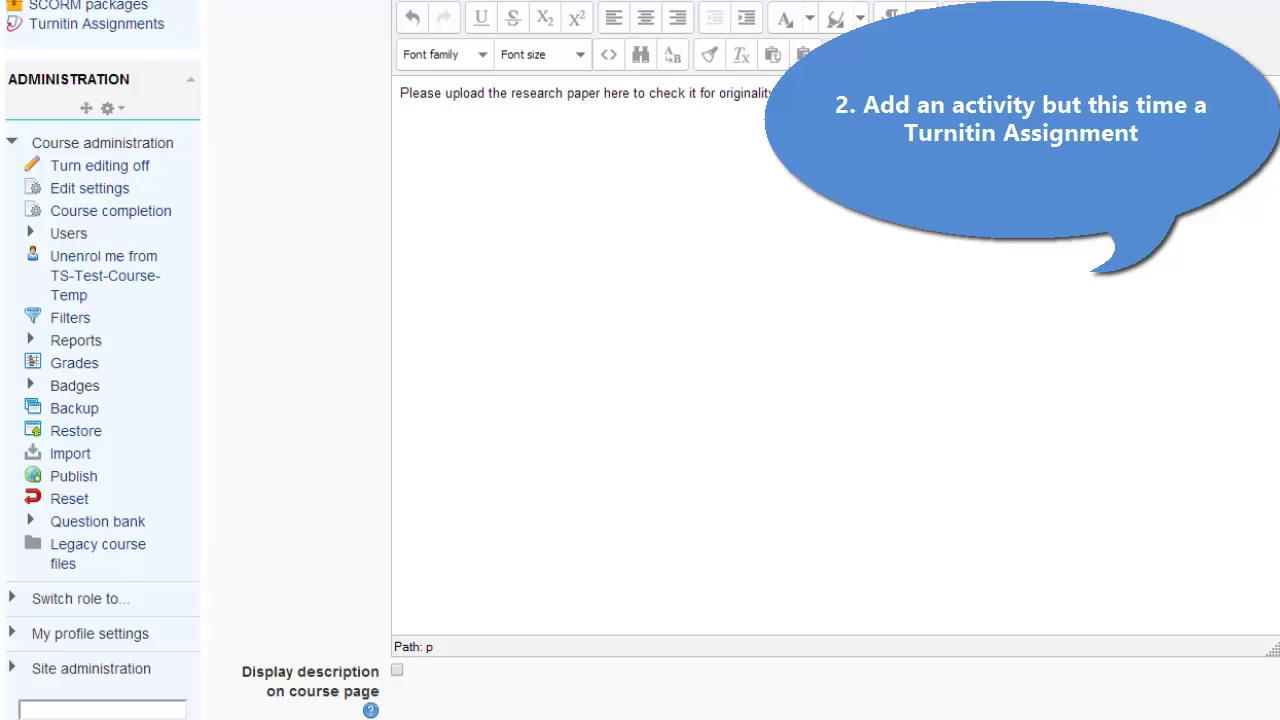
{"action": "scroll", "coordinate": [640, 400], "scroll_direction": "down", "scroll_amount": 1}
{"action": "scroll", "coordinate": [640, 400], "scroll_direction": "down", "scroll_amount": 1}
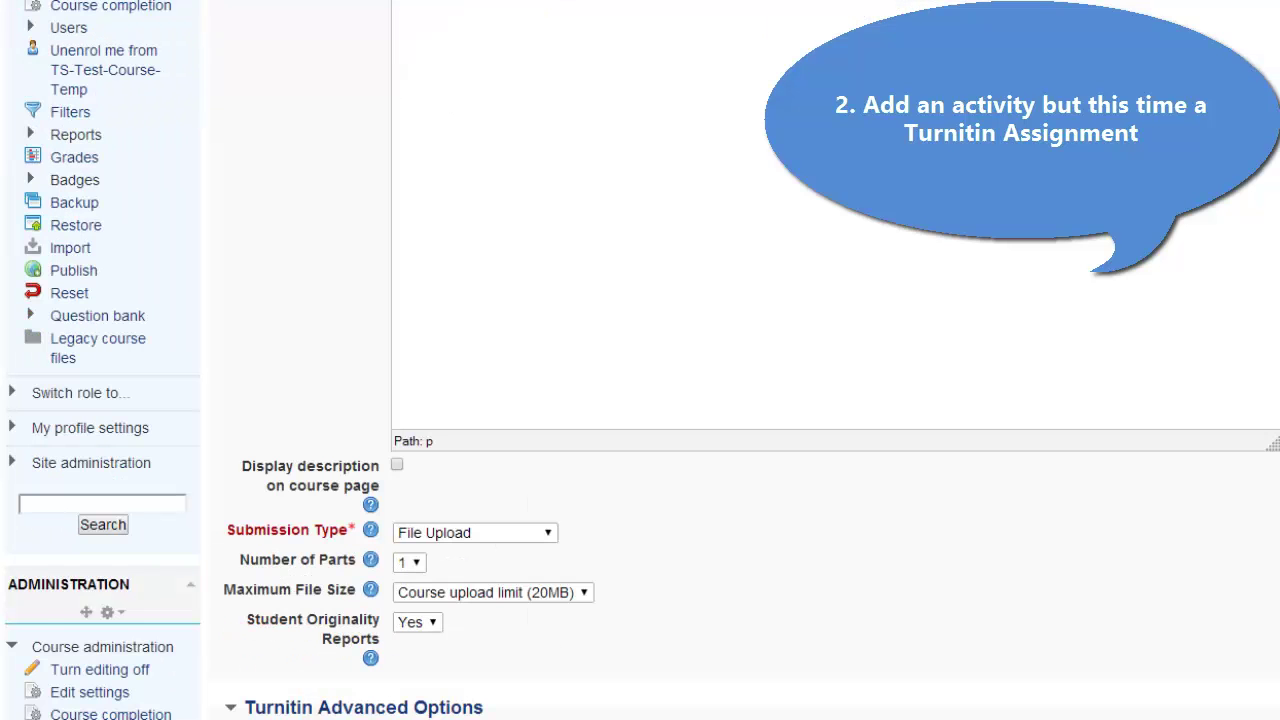
{"action": "scroll", "coordinate": [640, 400], "scroll_direction": "down", "scroll_amount": 2}
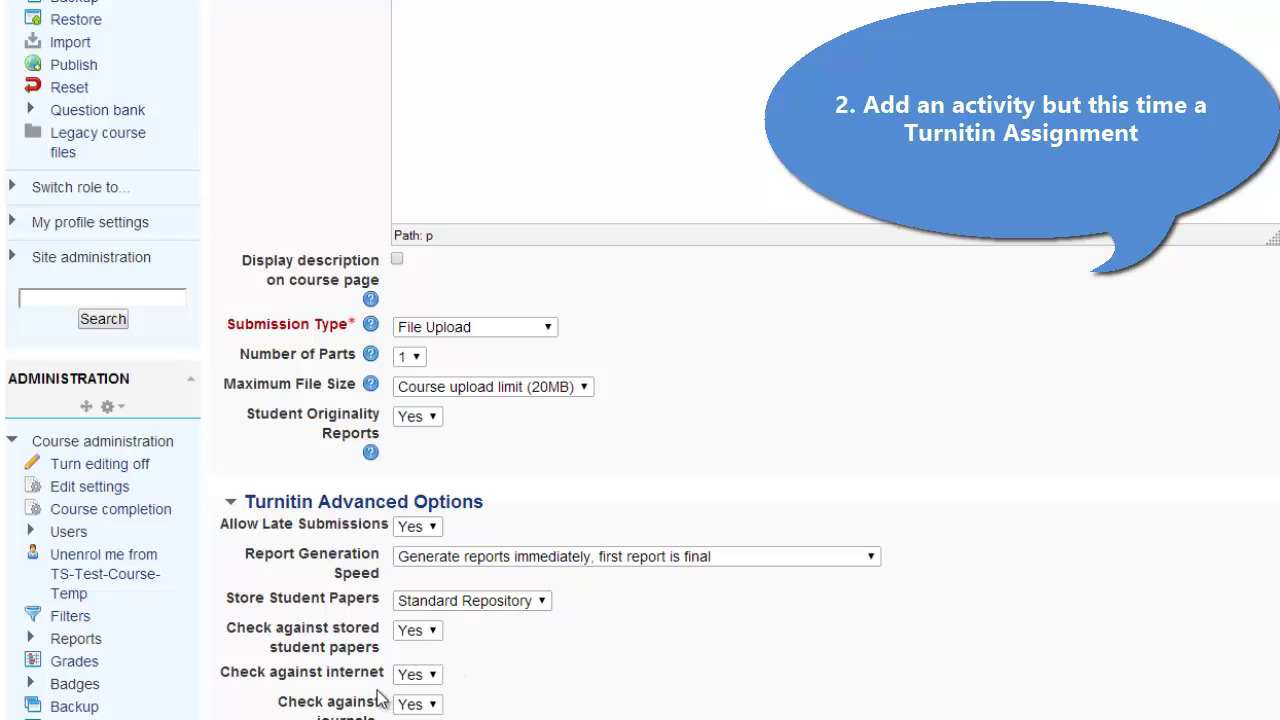
{"action": "scroll", "coordinate": [380, 700], "scroll_direction": "down", "scroll_amount": 1}
{"action": "scroll", "coordinate": [380, 700], "scroll_direction": "down", "scroll_amount": 2}
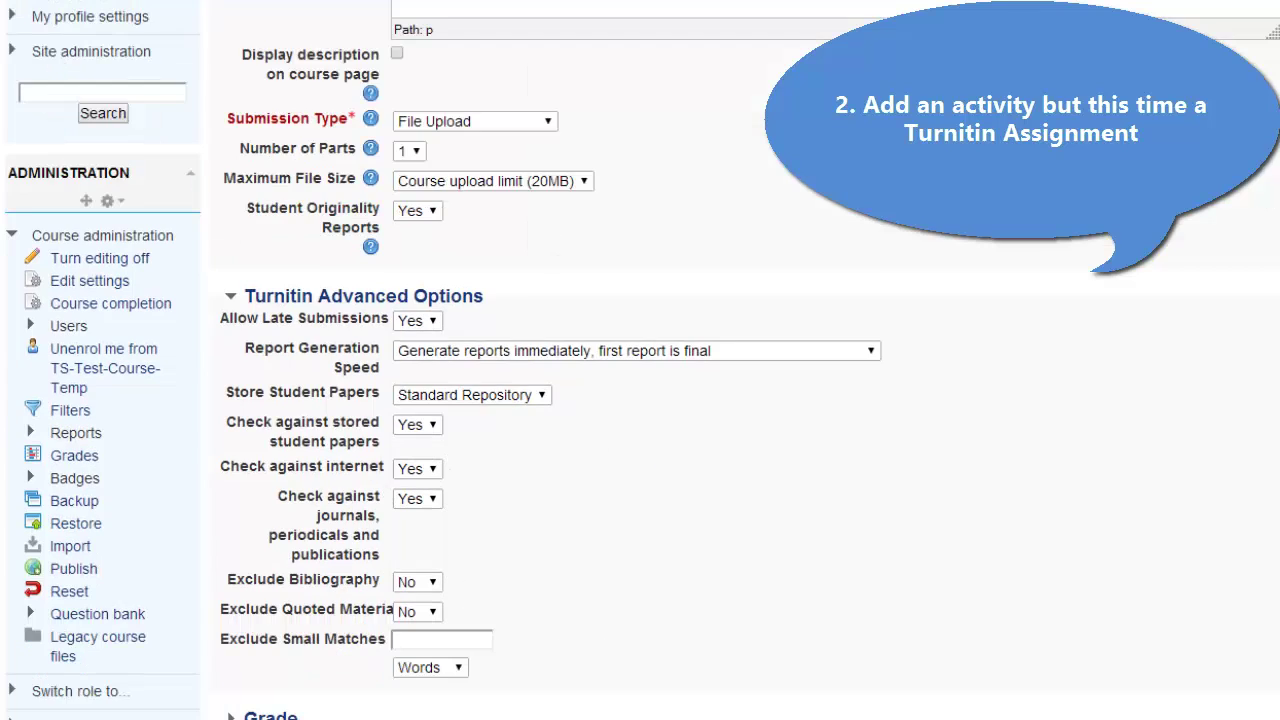
{"action": "left_click", "coordinate": [262, 618]}
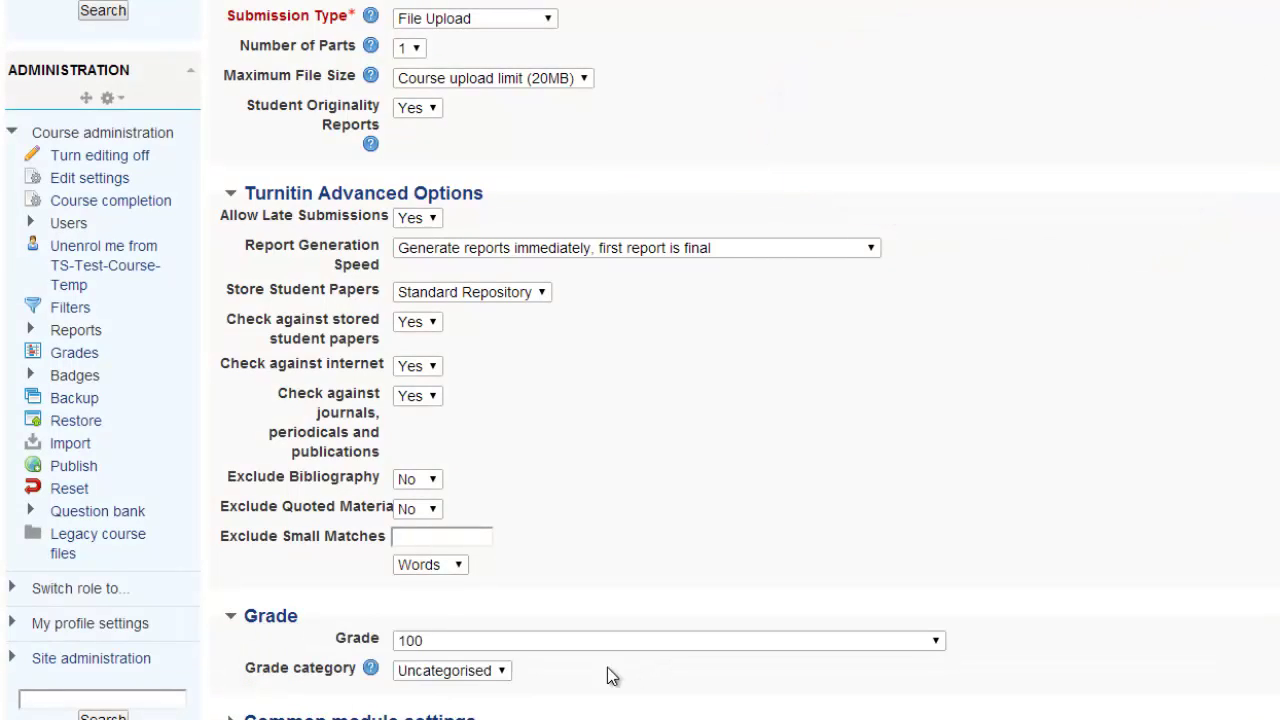
{"action": "left_click", "coordinate": [473, 651]}
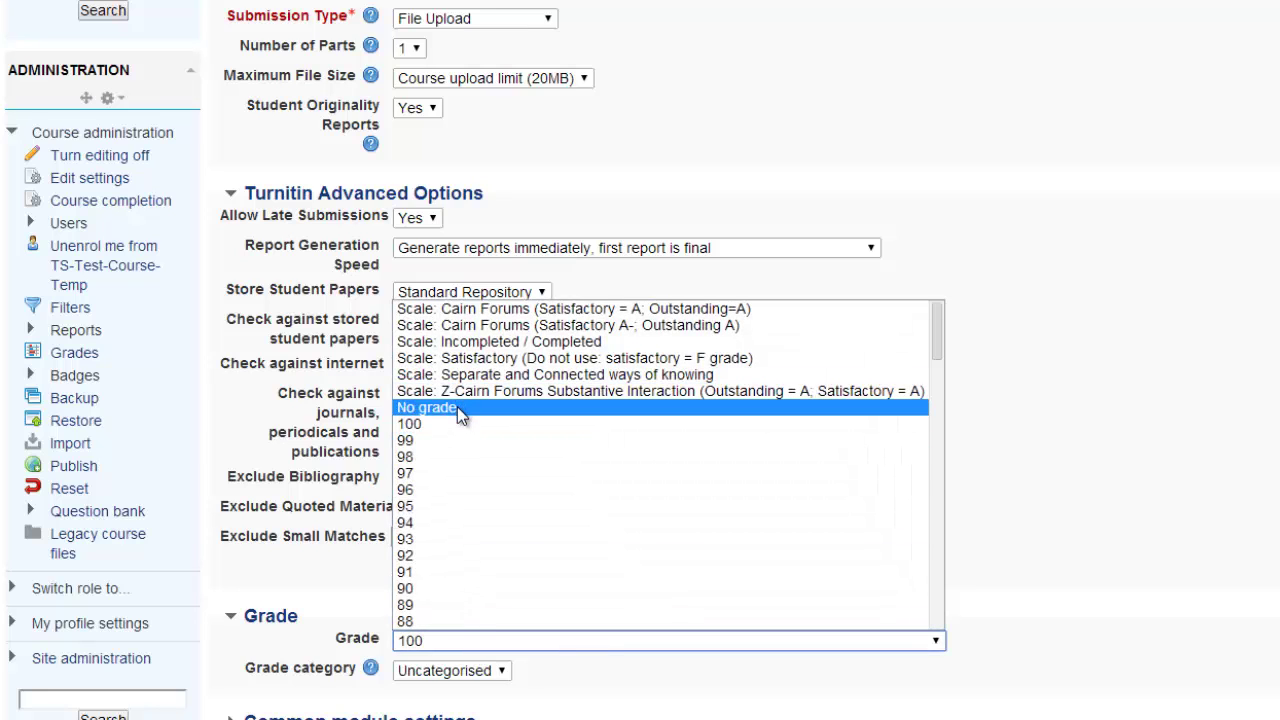
{"action": "key", "text": "Escape"}
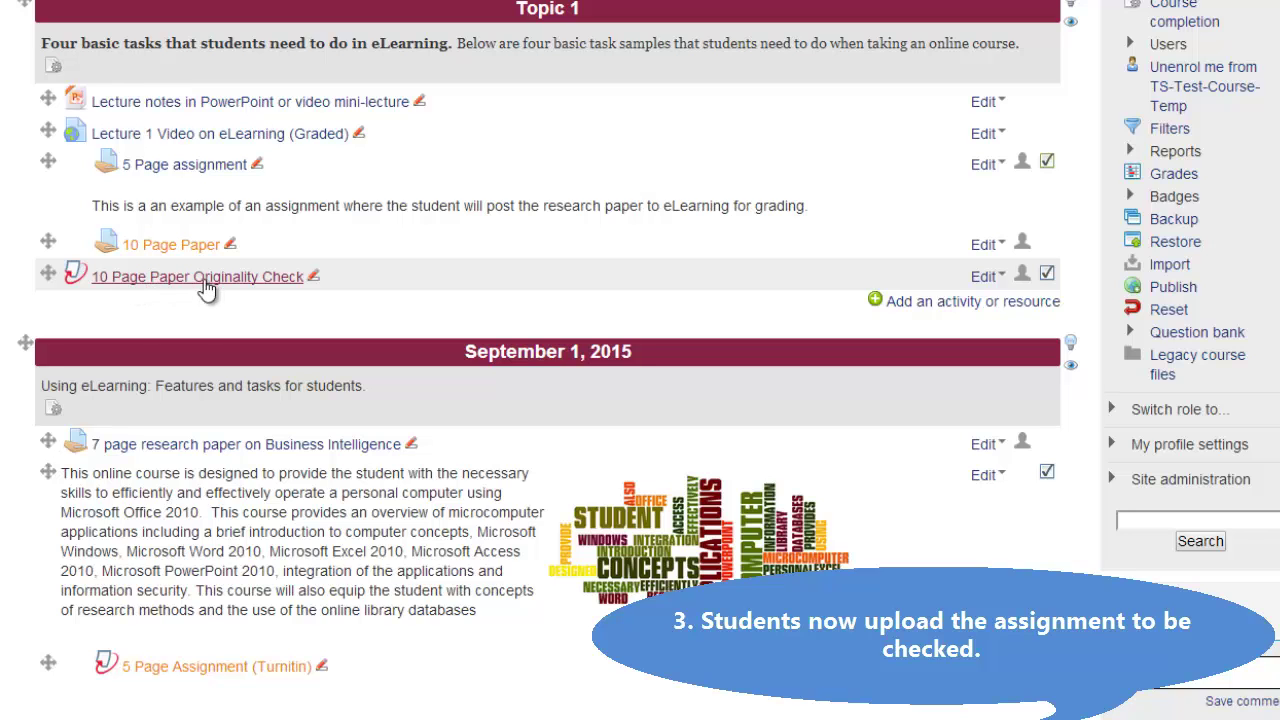
Step: Indent the 10 Page Paper Originality Check activity one level beneath 10 Page Paper in Topic 1
{"action": "scroll", "coordinate": [255, 285], "scroll_direction": "up", "scroll_amount": 1}
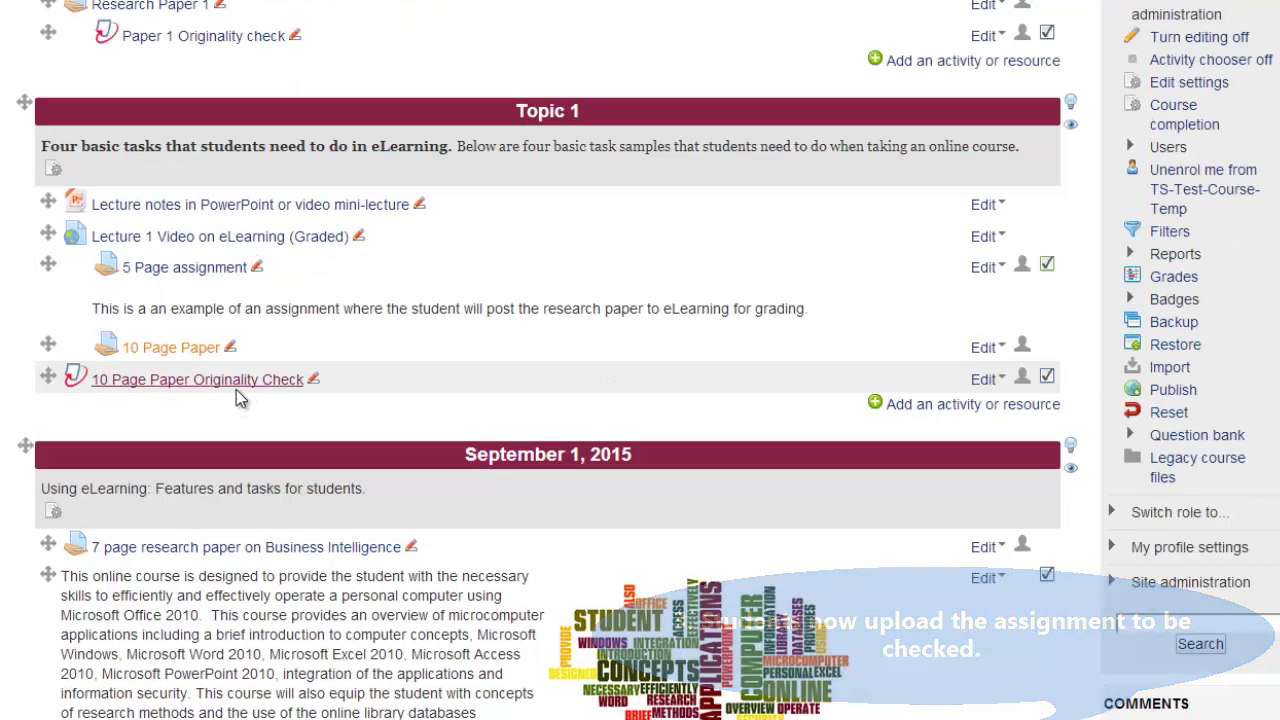
{"action": "left_click", "coordinate": [985, 379]}
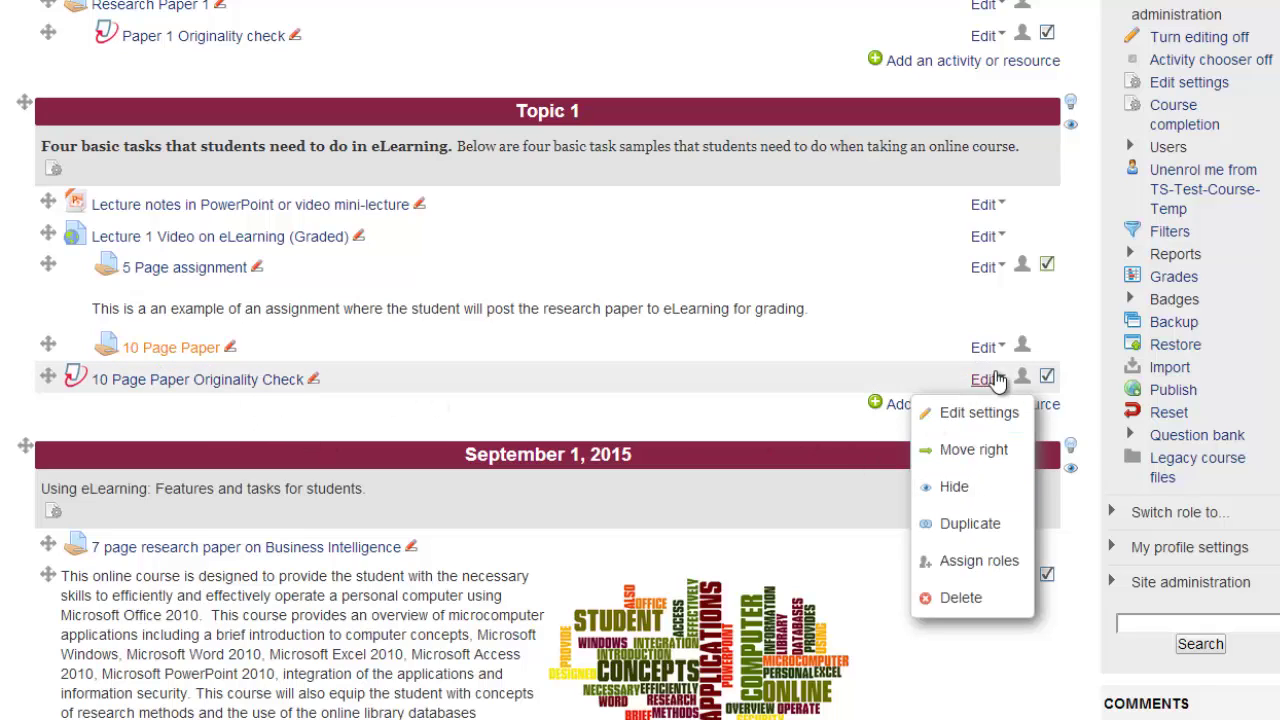
{"action": "left_click", "coordinate": [974, 452]}
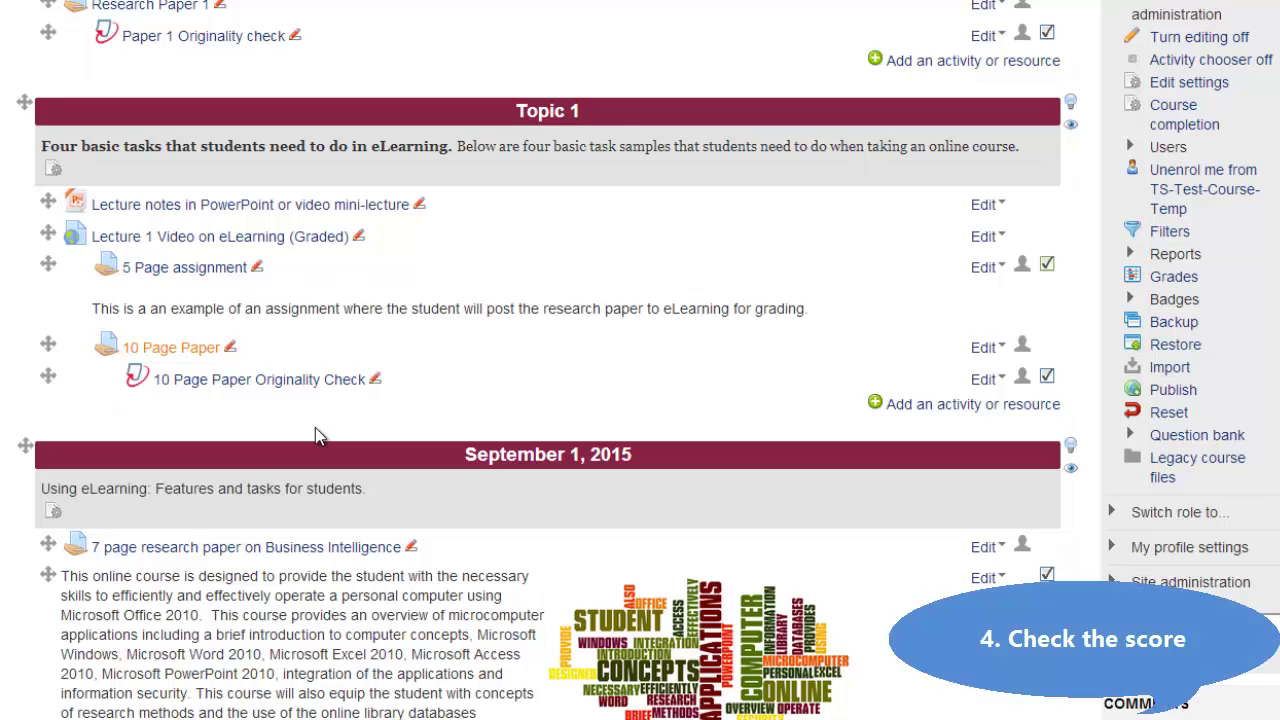
Step: Open the 10 Page Paper Originality Check assignment and go to its submission inbox
{"action": "scroll", "coordinate": [340, 438], "scroll_direction": "up", "scroll_amount": 2}
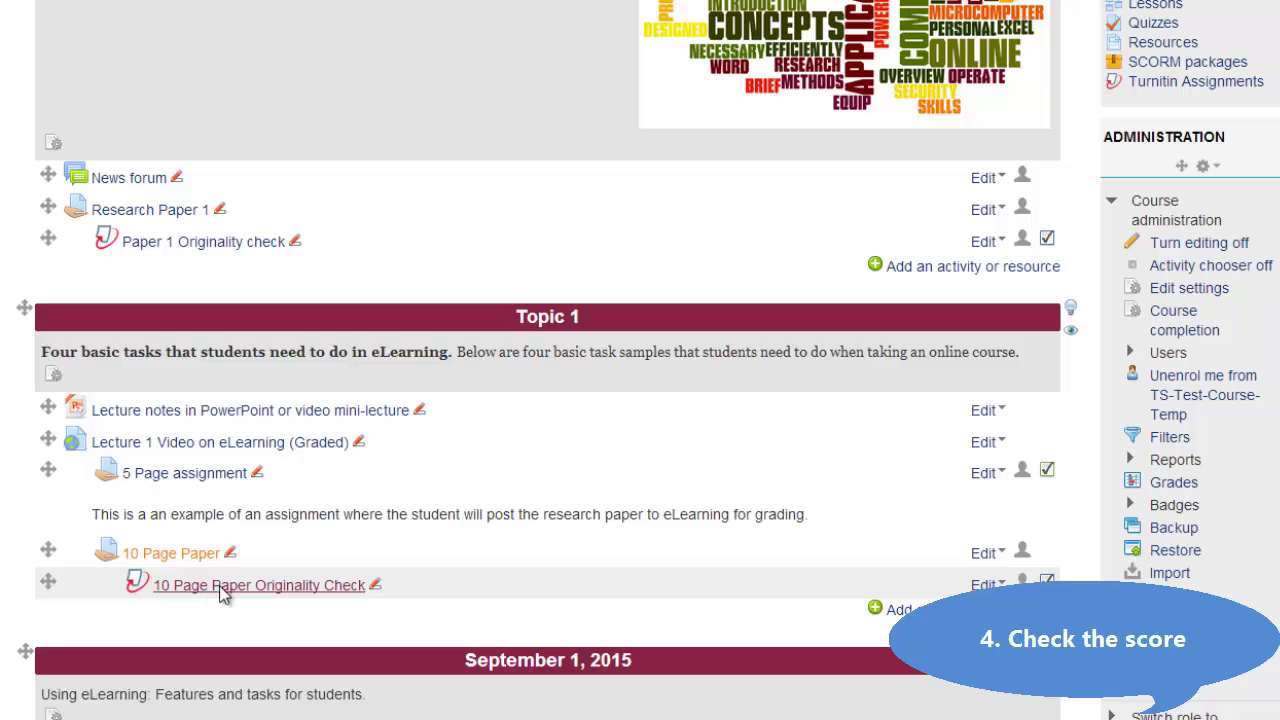
{"action": "left_click", "coordinate": [250, 592]}
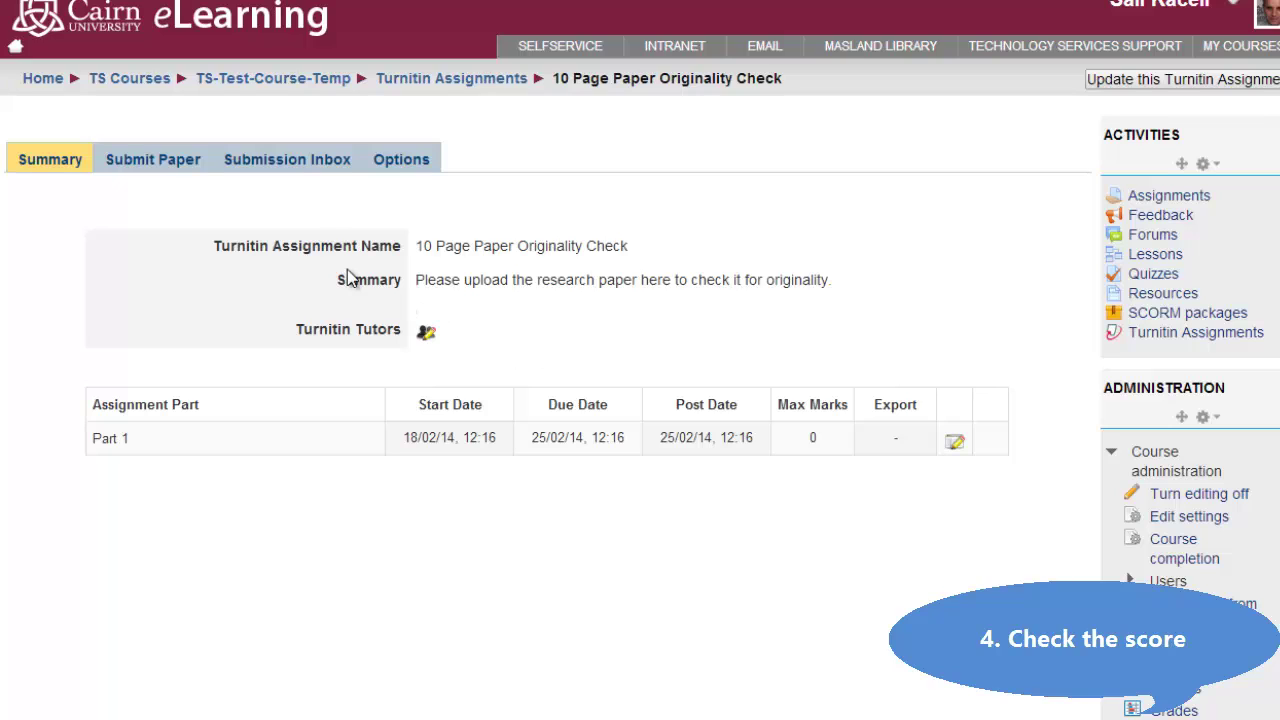
{"action": "left_click", "coordinate": [300, 162]}
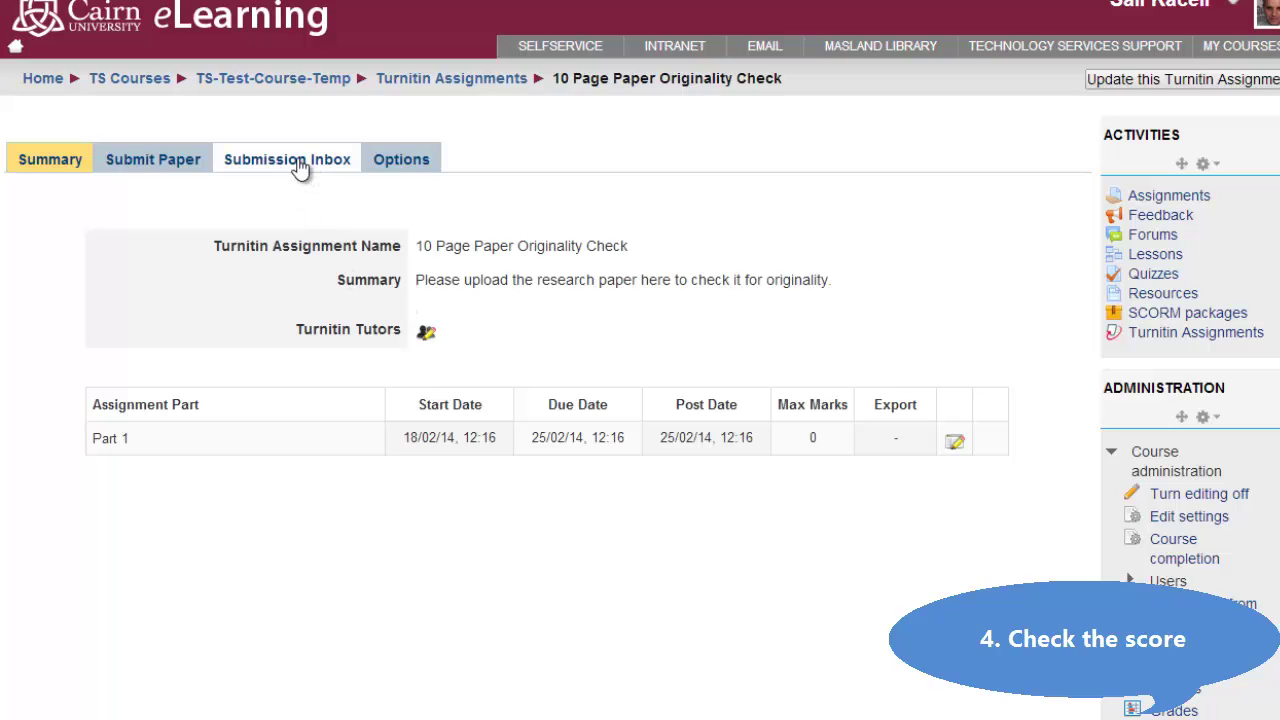